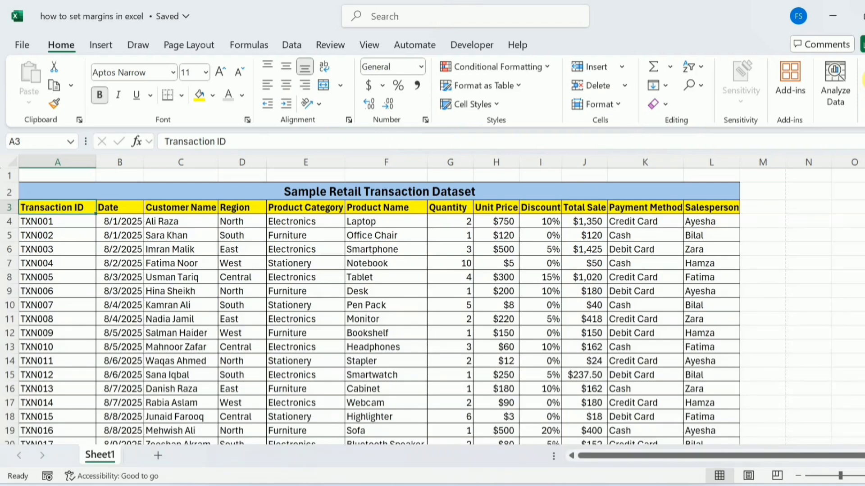
Insert the Uni logo picture from a file into the center section of the page header
left_click(106, 47)
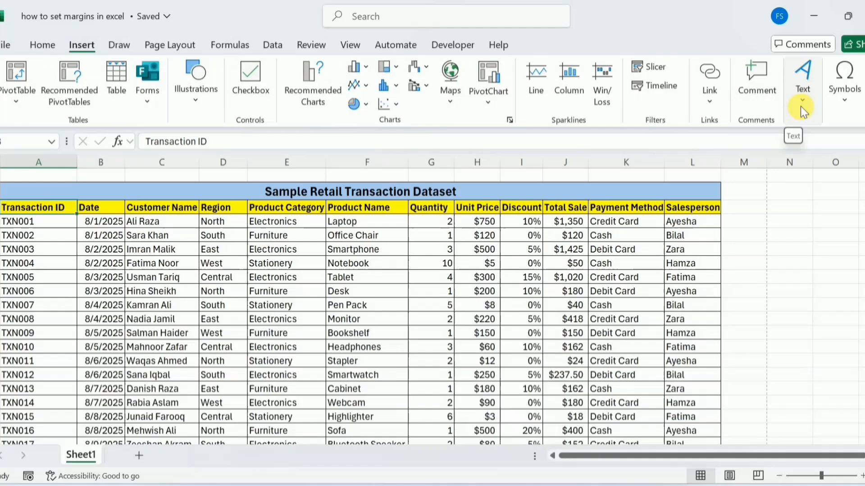
left_click(801, 106)
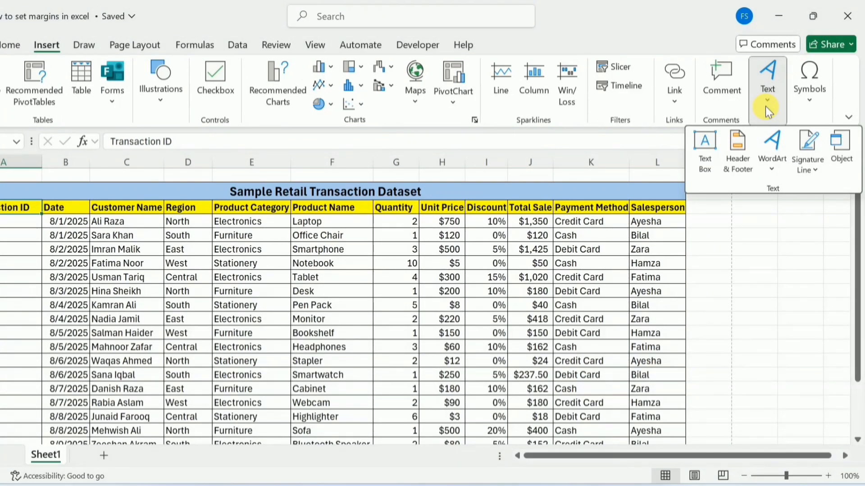
left_click(742, 143)
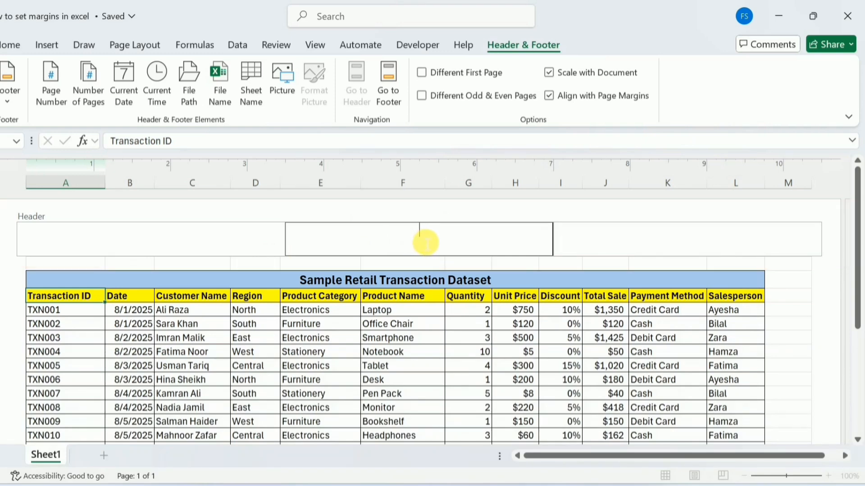
left_click(283, 79)
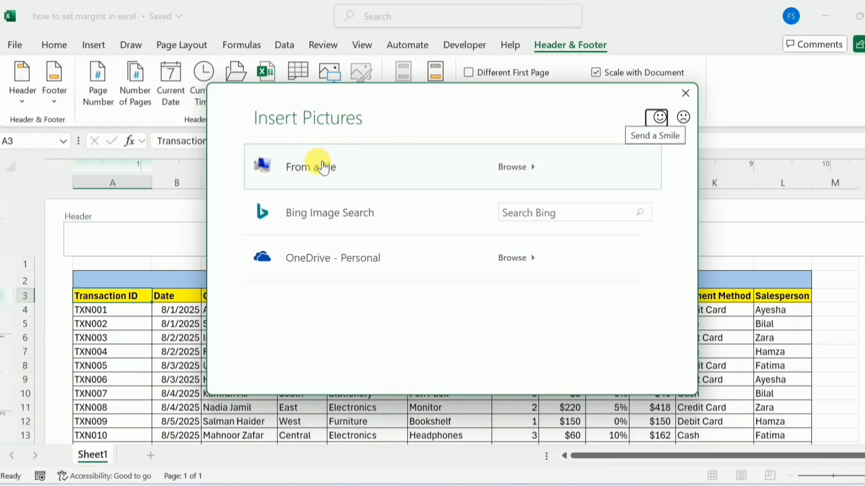
left_click(324, 166)
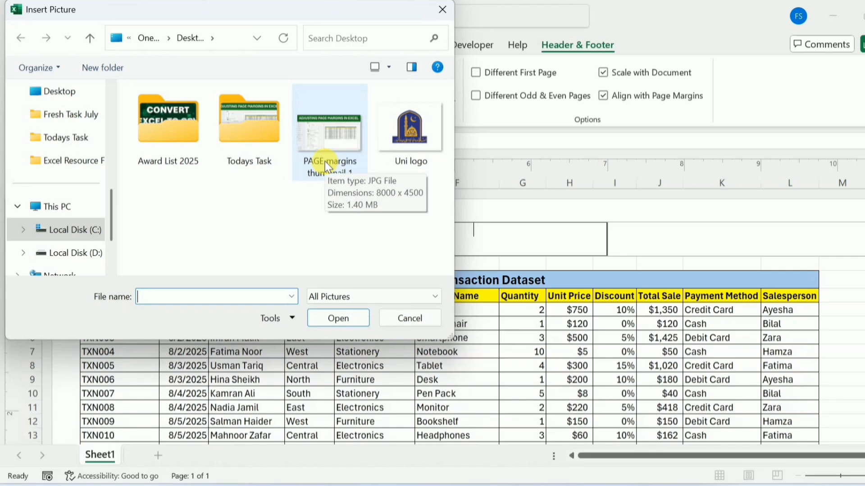
left_click(423, 141)
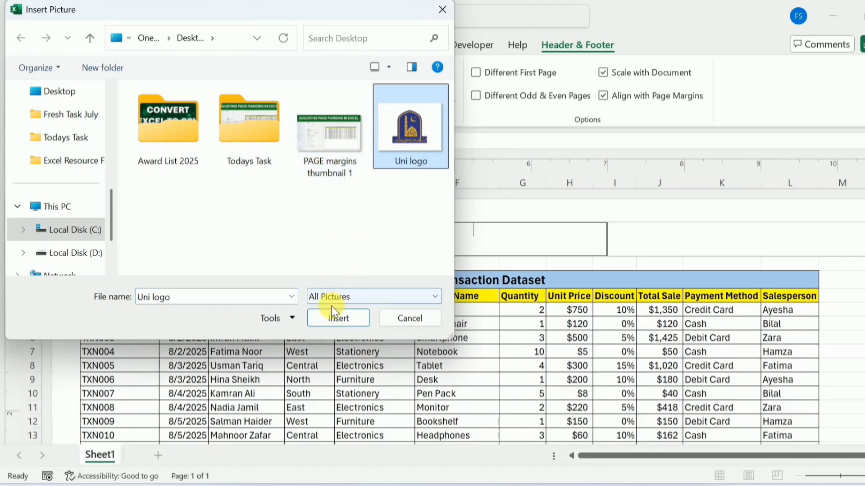
left_click(330, 321)
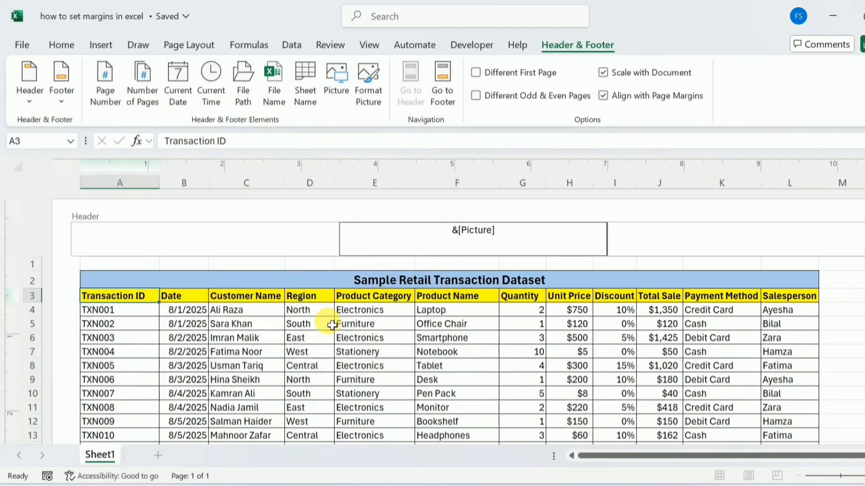
left_click(849, 296)
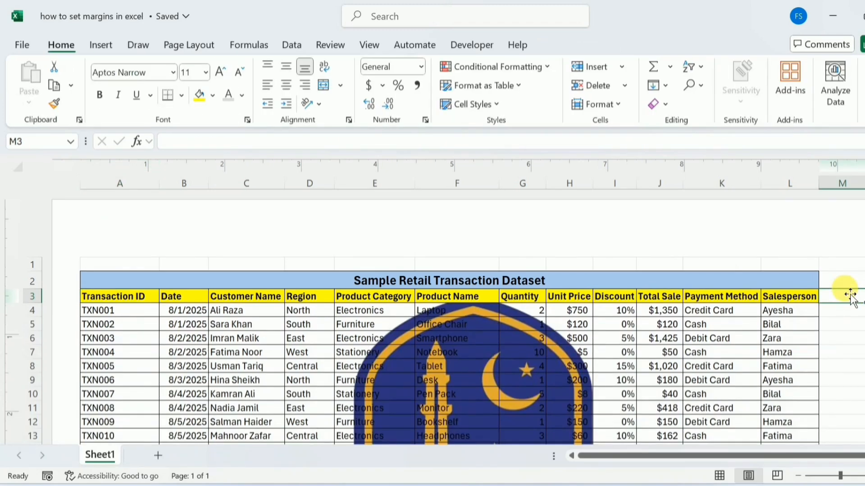
scroll(451, 315, "down", 4)
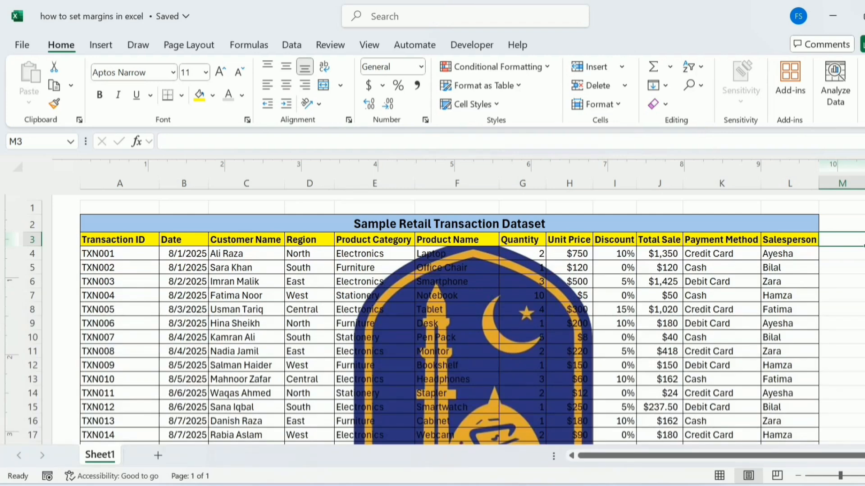
Format the header picture with the Washout color setting so it looks like a faint watermark
left_click(104, 47)
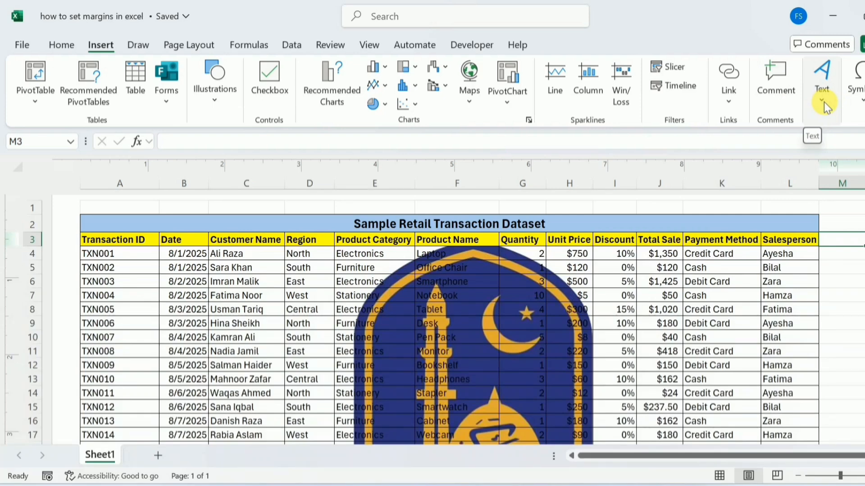
left_click(824, 101)
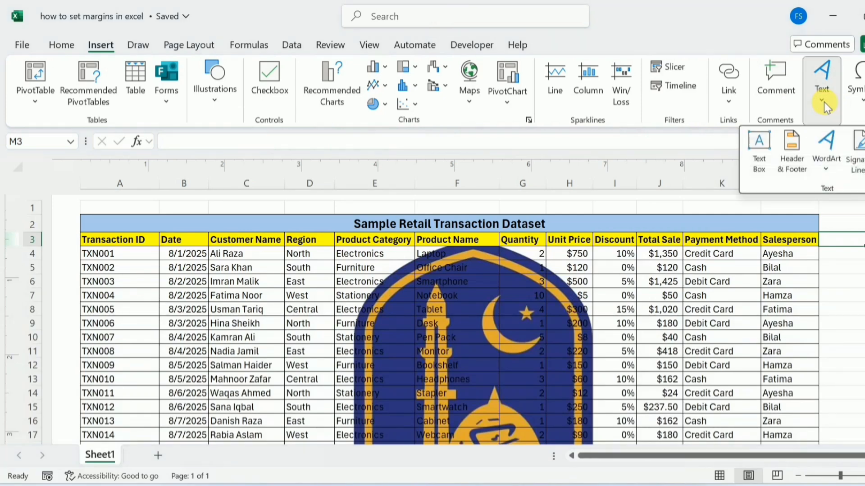
left_click(786, 155)
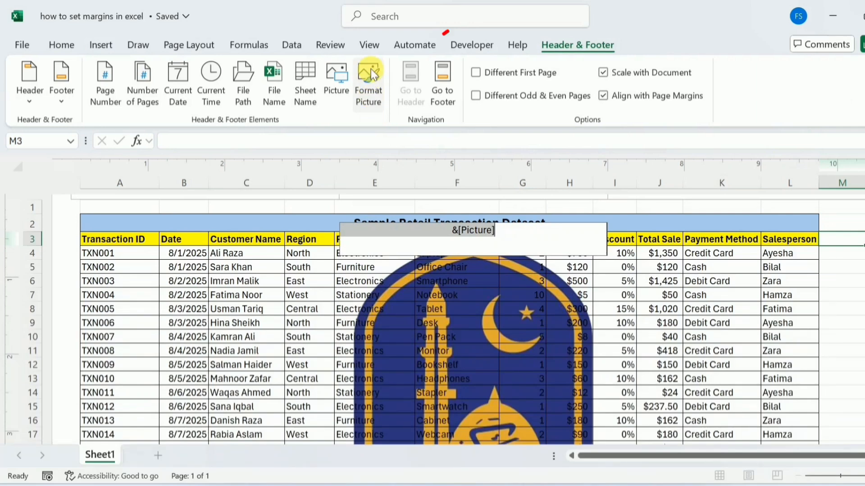
left_click(371, 80)
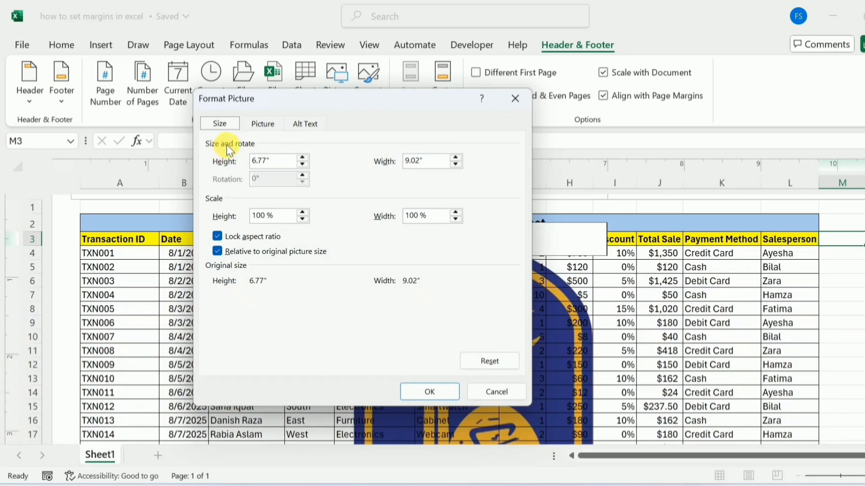
left_click(253, 130)
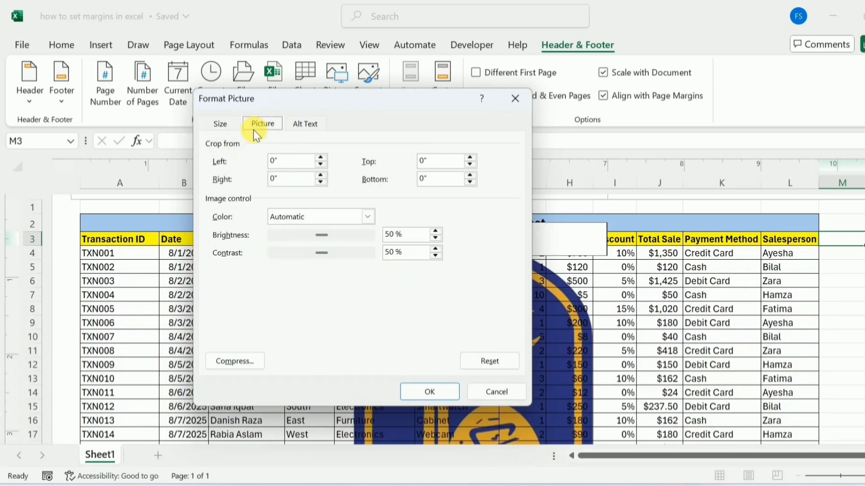
left_click(369, 217)
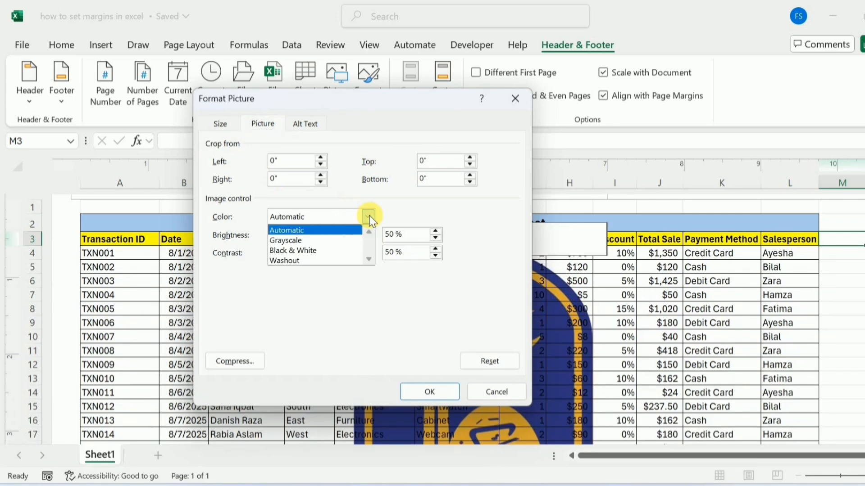
left_click(318, 259)
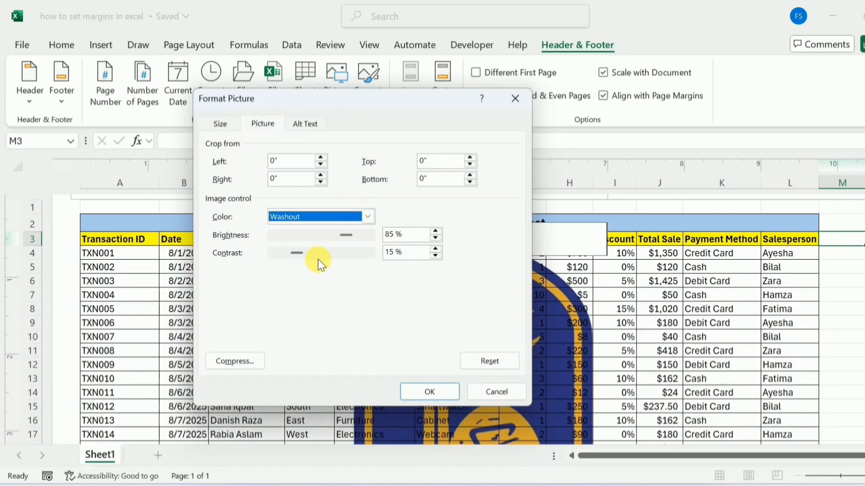
left_click(425, 385)
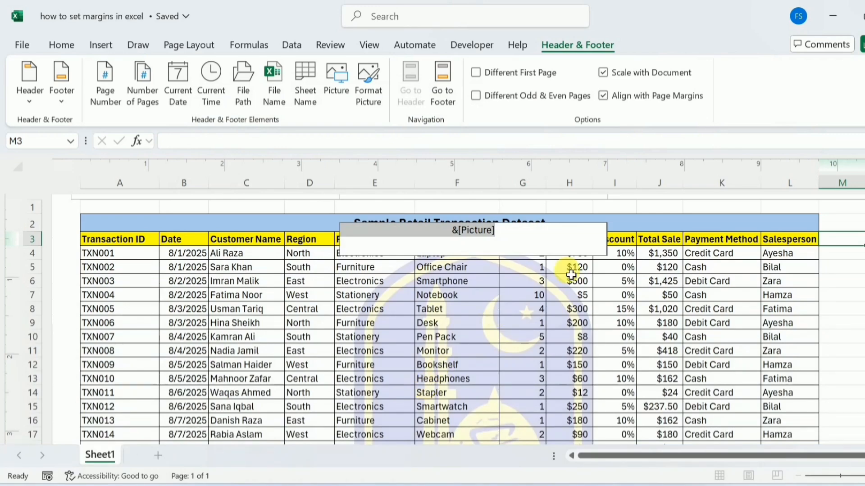
left_click(840, 294)
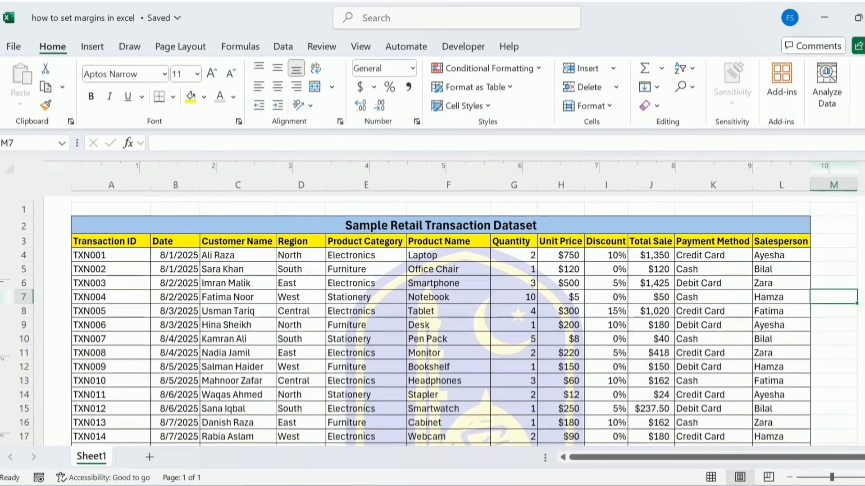
Check the logo watermark in the print preview and return to the worksheet
mouse_move(864, 223)
left_mouse_down()
mouse_move(864, 247)
mouse_move(864, 229)
left_mouse_up()
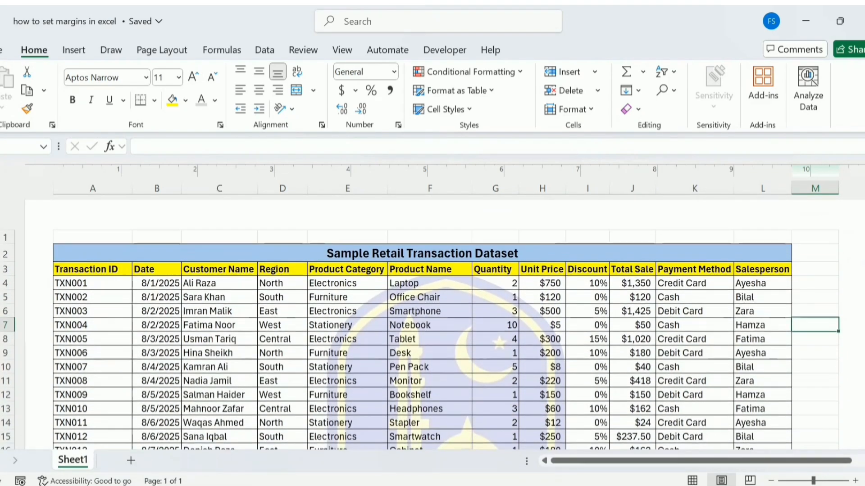
key("ctrl+p")
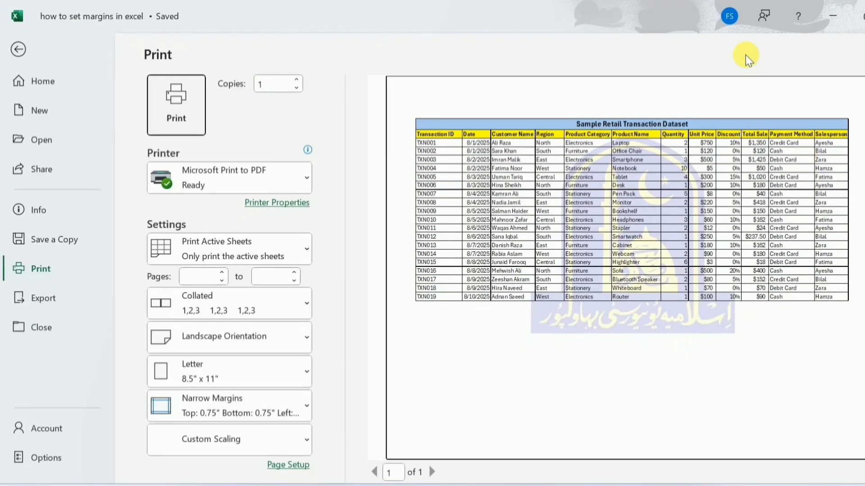
left_click(18, 50)
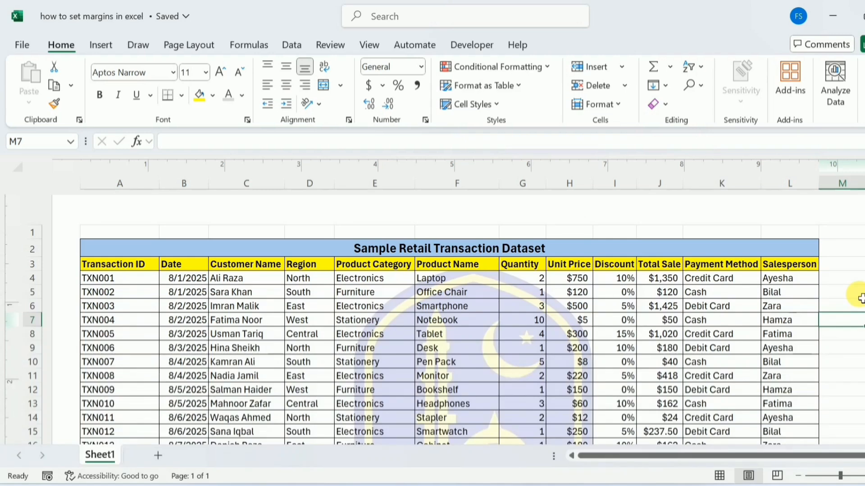
Replace the picture in the center header with the text "Sample Data"
left_click(100, 48)
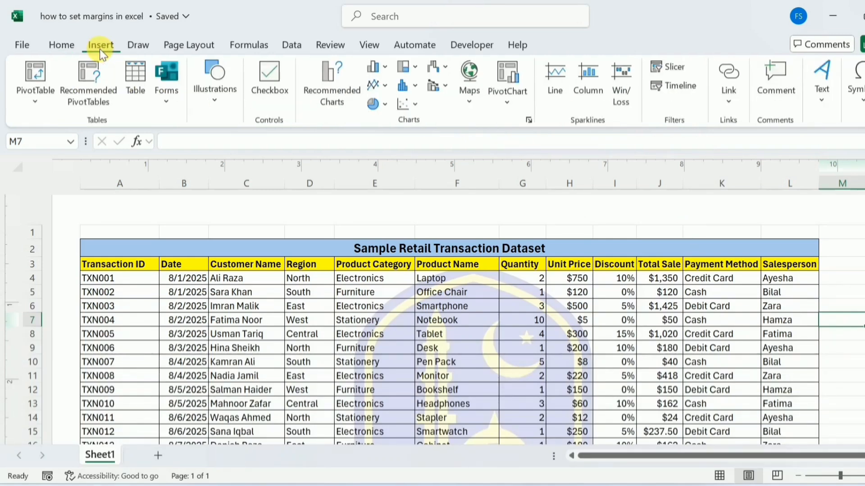
left_click(822, 99)
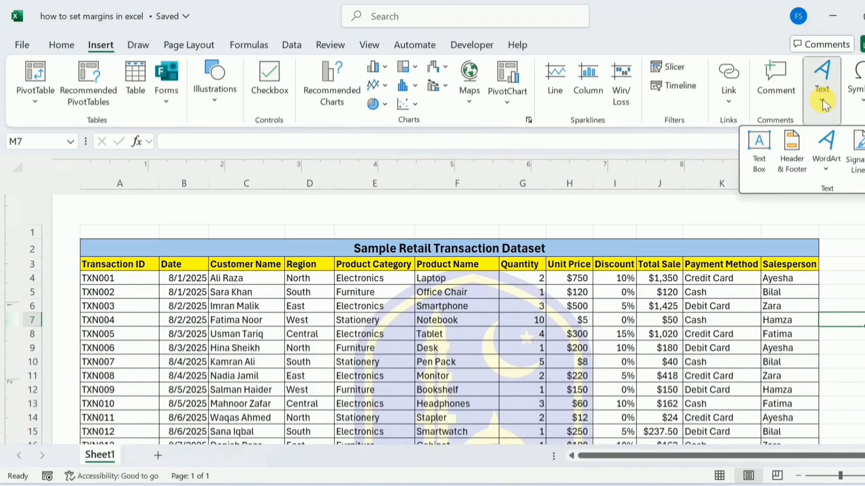
left_click(795, 147)
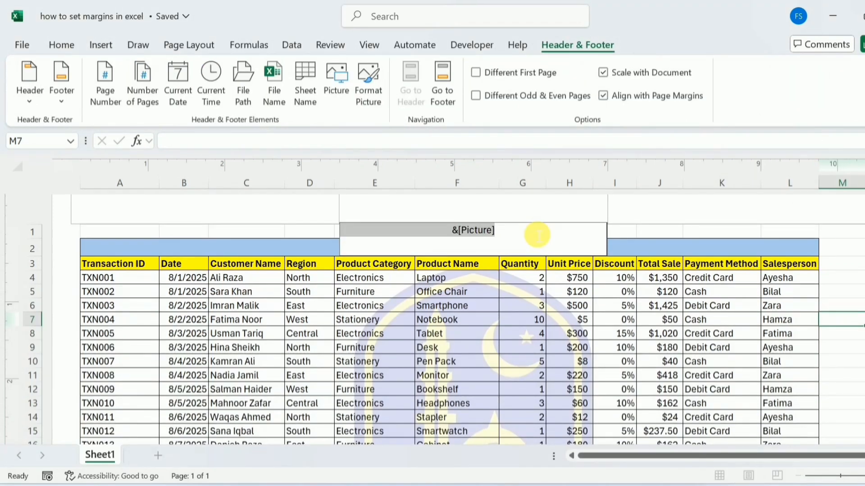
key("Delete")
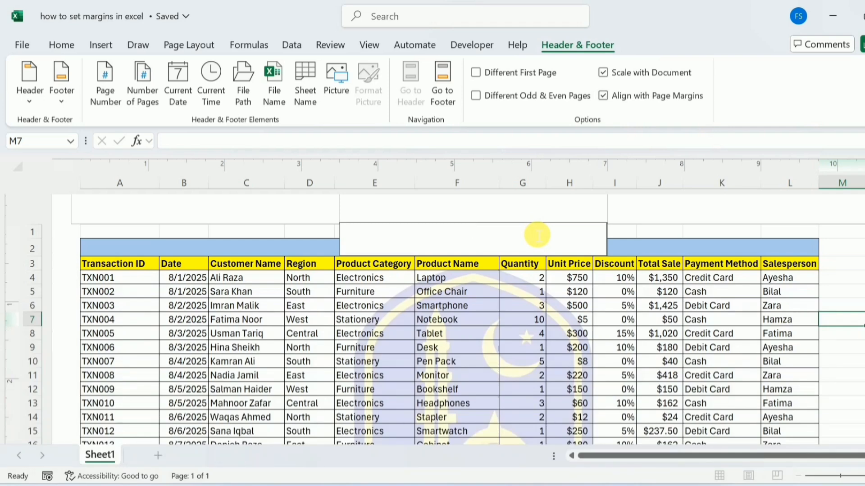
type("Sample Data")
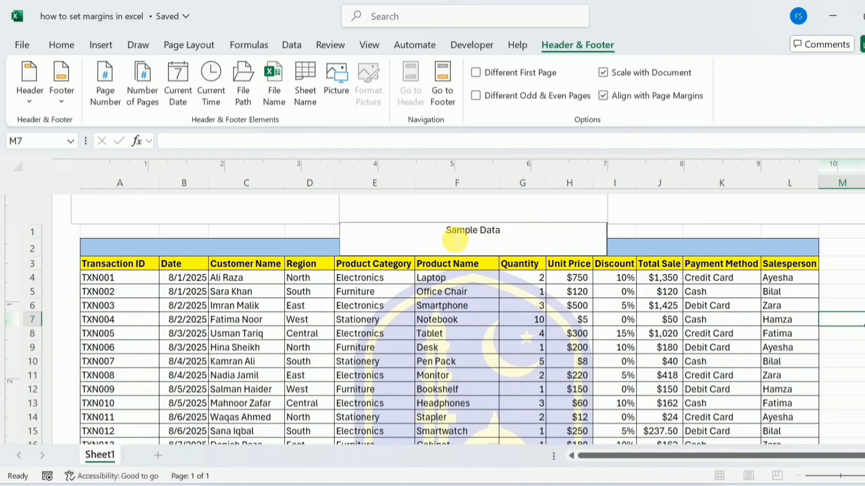
Format the "Sample Data" header text at size 48 in the Amasis MT Pro Black font with a light gray theme color
triple_click(511, 237)
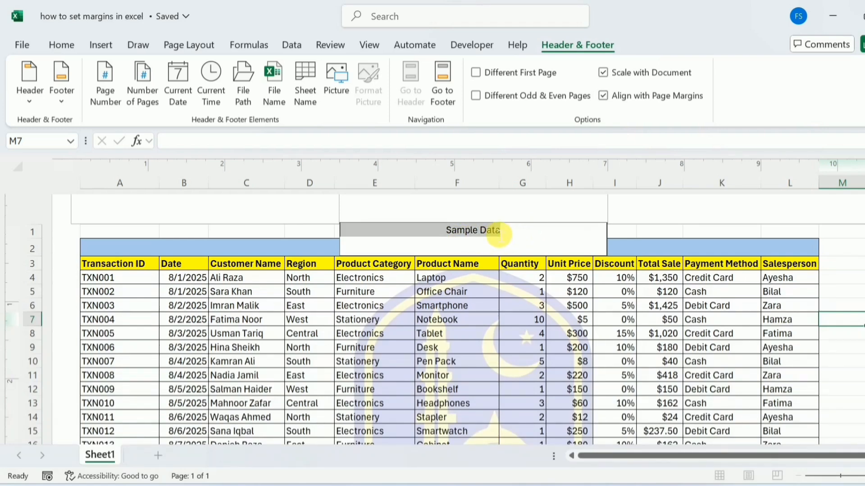
left_click(68, 44)
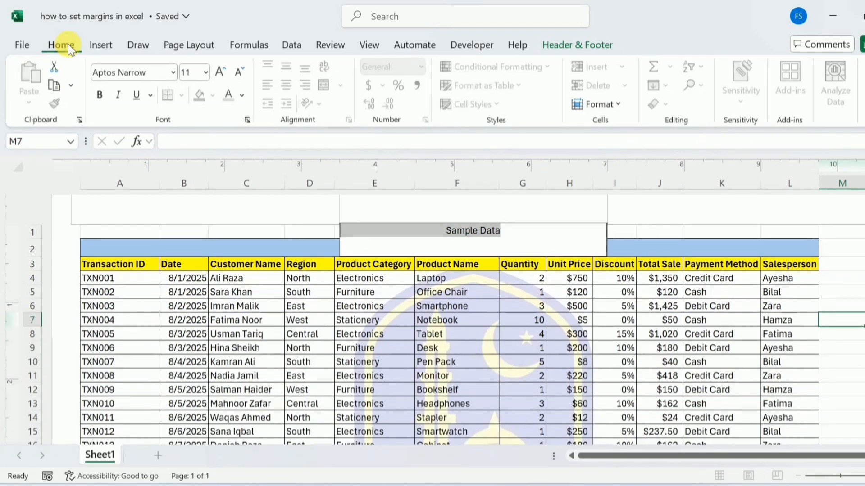
left_click(206, 73)
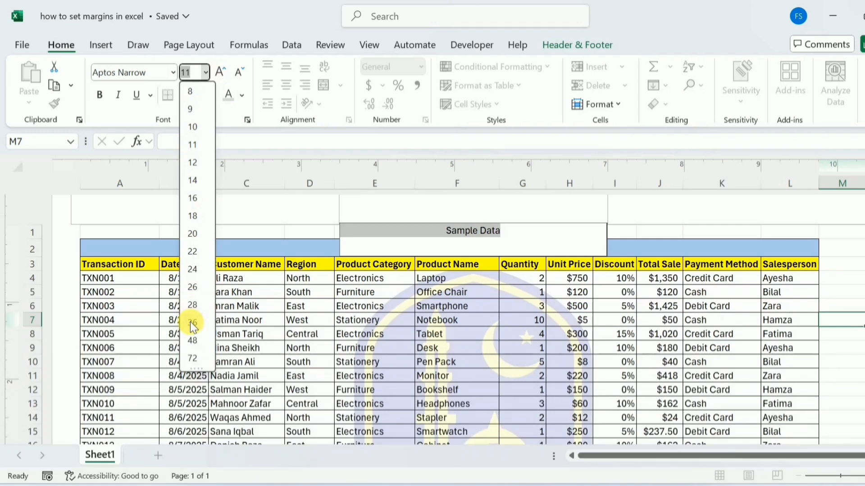
left_click(193, 340)
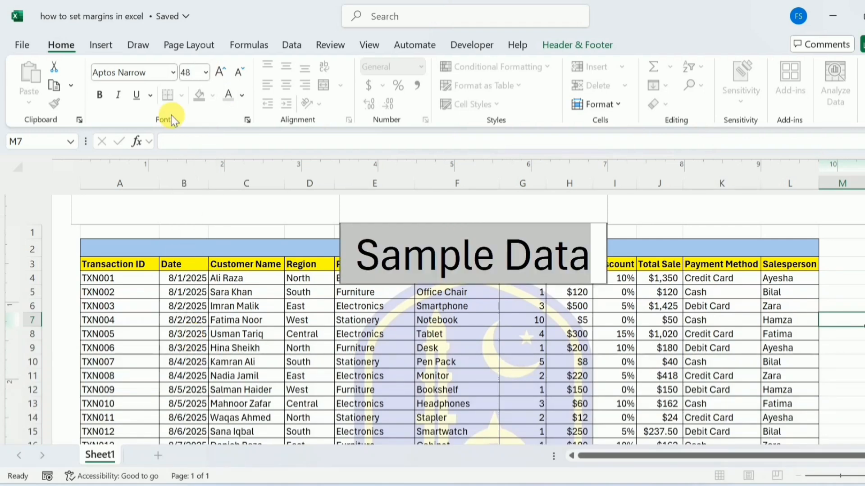
left_click(173, 72)
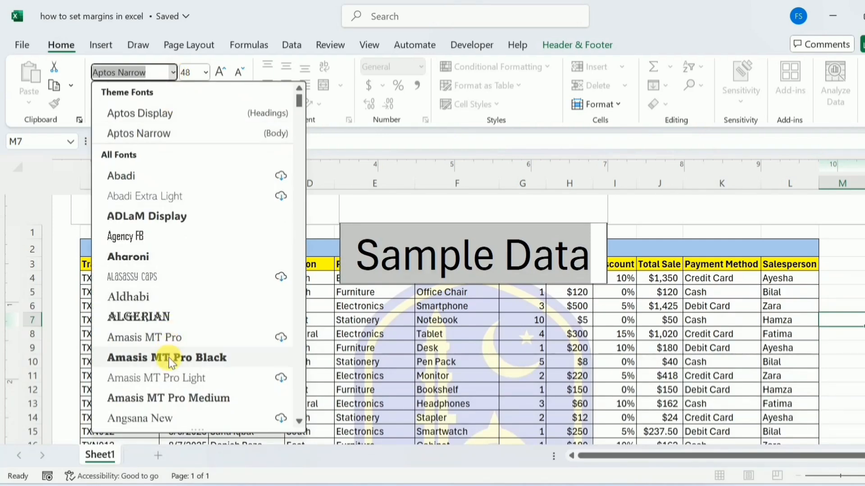
key("Escape")
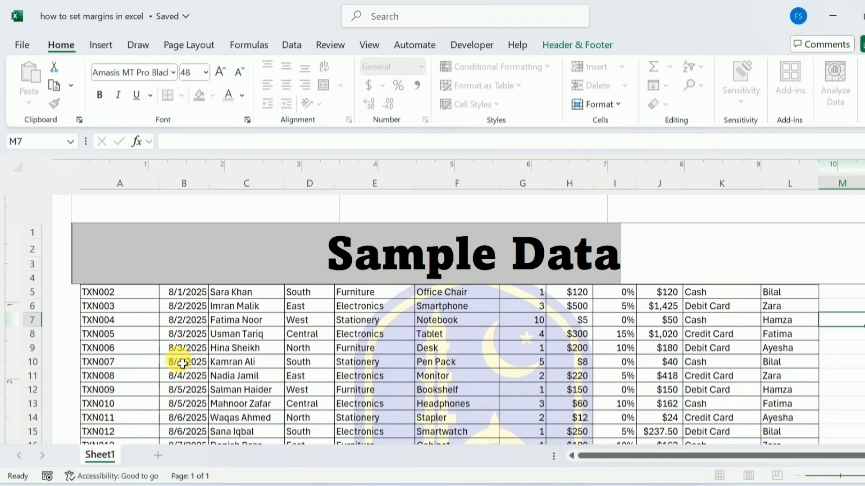
left_click(242, 96)
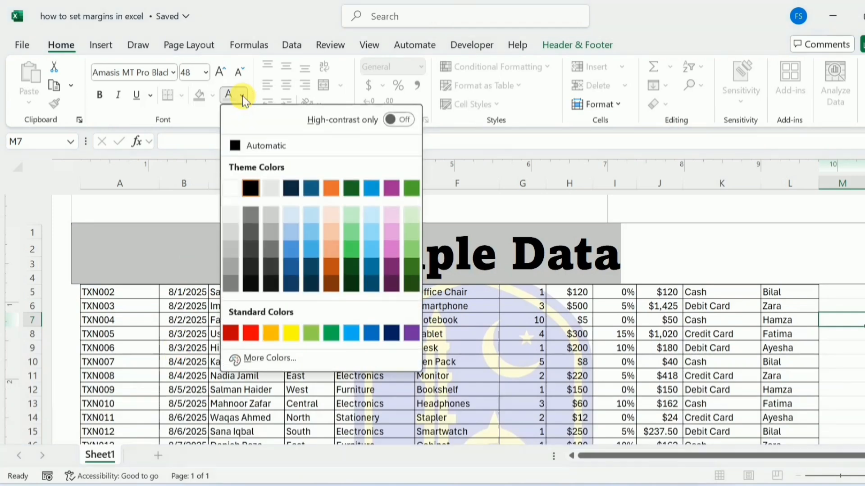
left_click(231, 229)
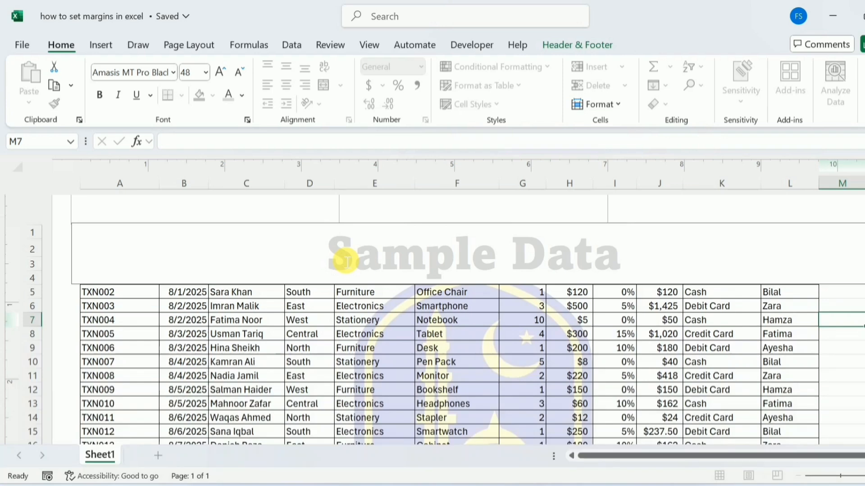
Move the header text down over the data by adding three line breaks before it, and check the result in the print preview
key("Left")
key("Left")
key("Left")
key("Left")
key("Left")
key("Return")
key("Return")
key("Return")
key("Return")
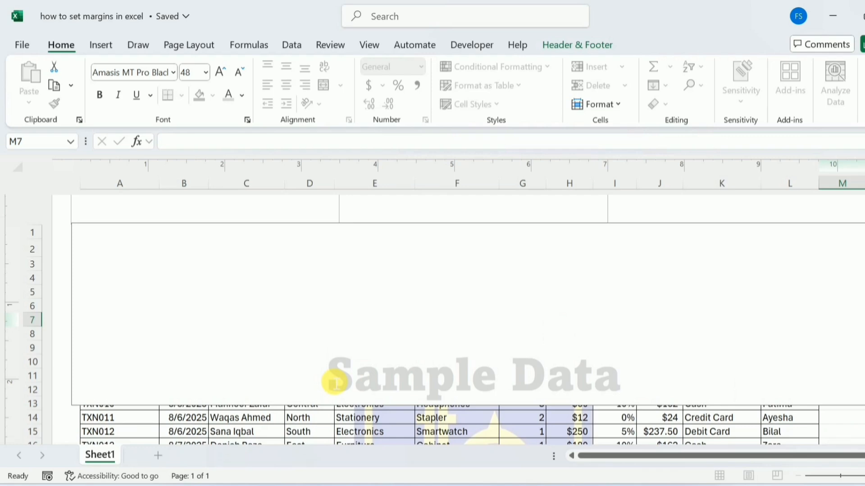
left_click(836, 426)
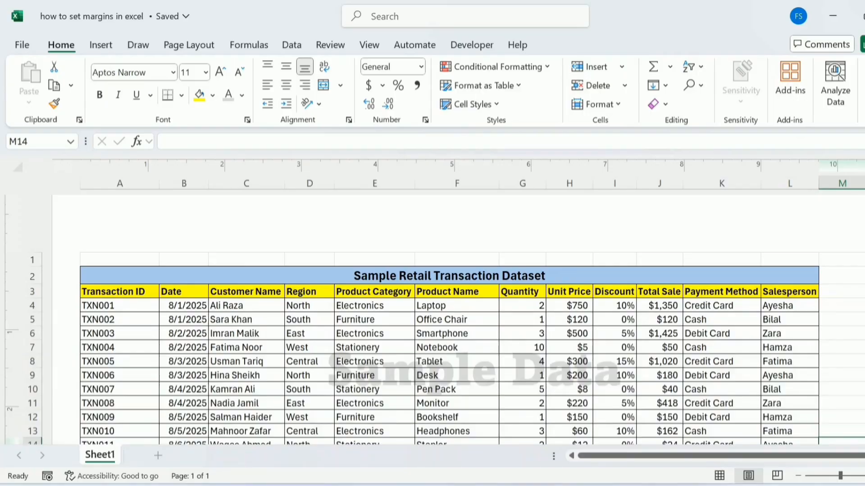
key("ctrl+p")
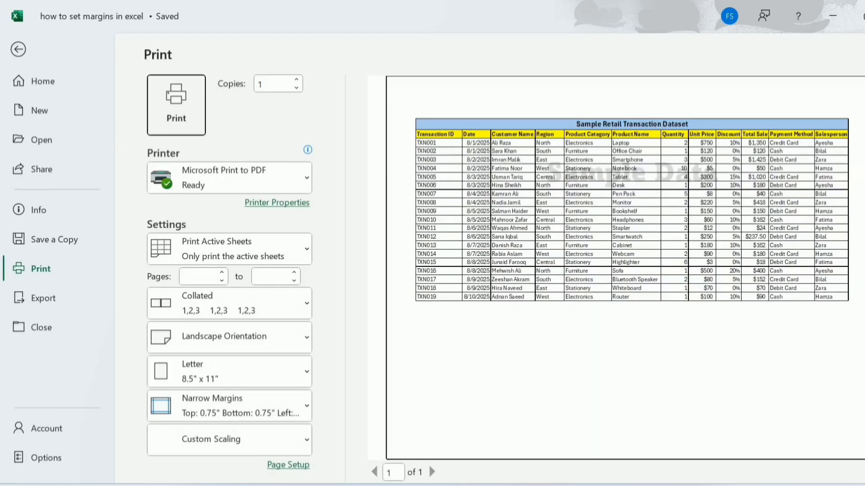